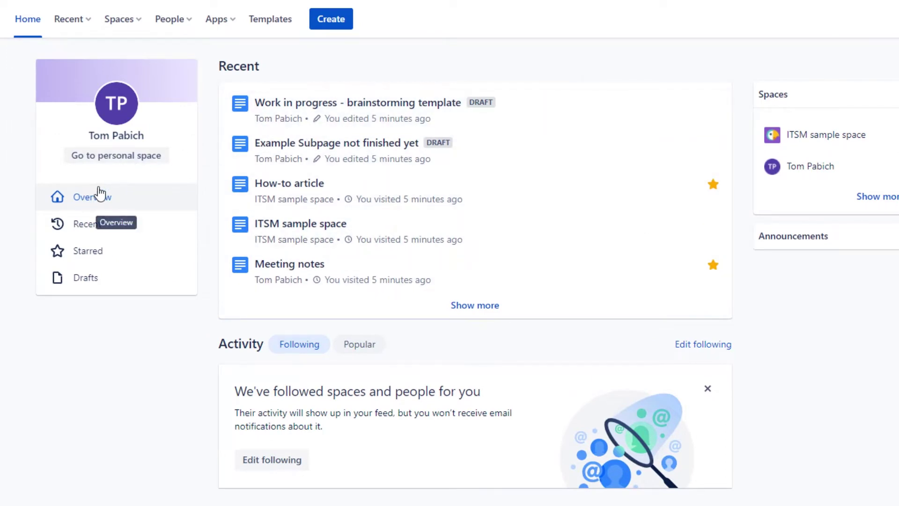
# Step: View Drafts and then Starred pages, then check the Recent pages list and its title filter
pyautogui.click(90, 281)
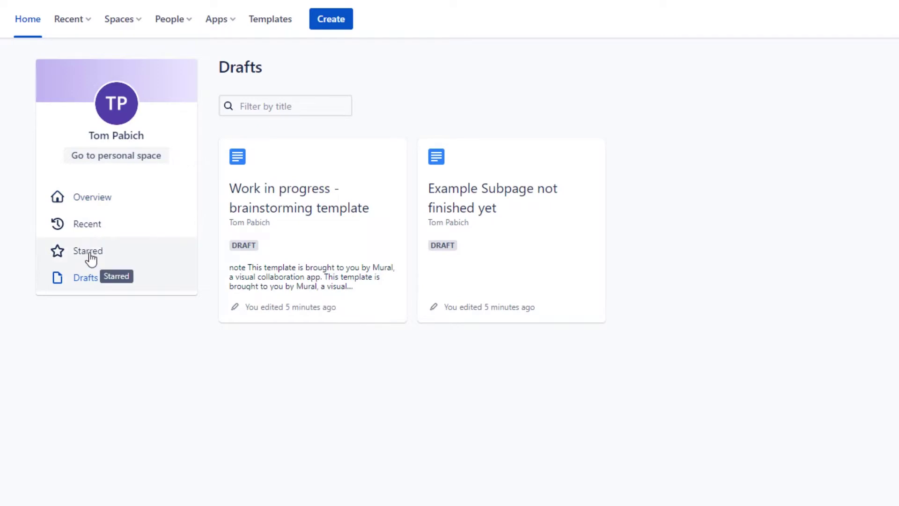
pyautogui.click(91, 259)
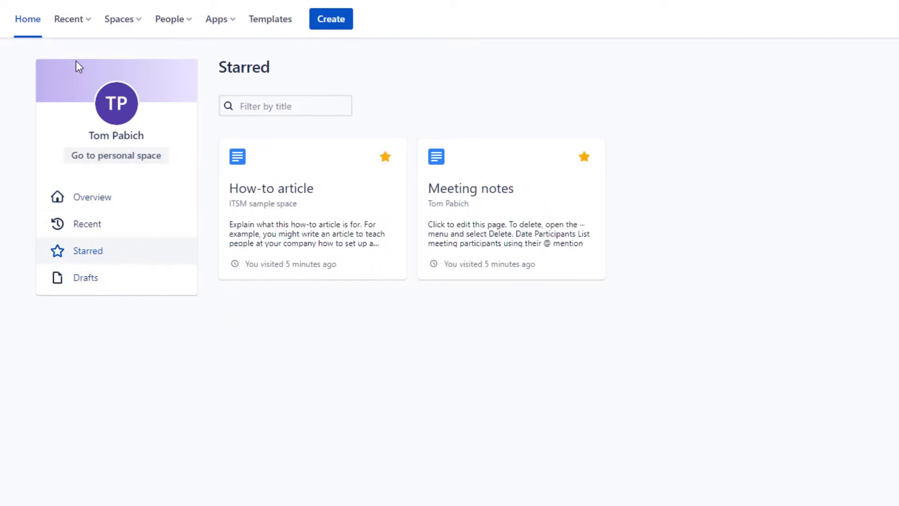
pyautogui.click(81, 28)
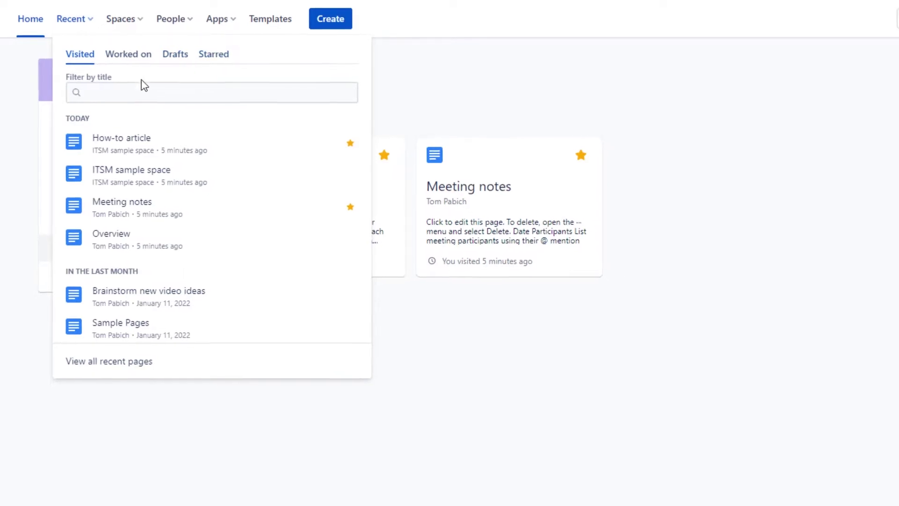
pyautogui.click(88, 92)
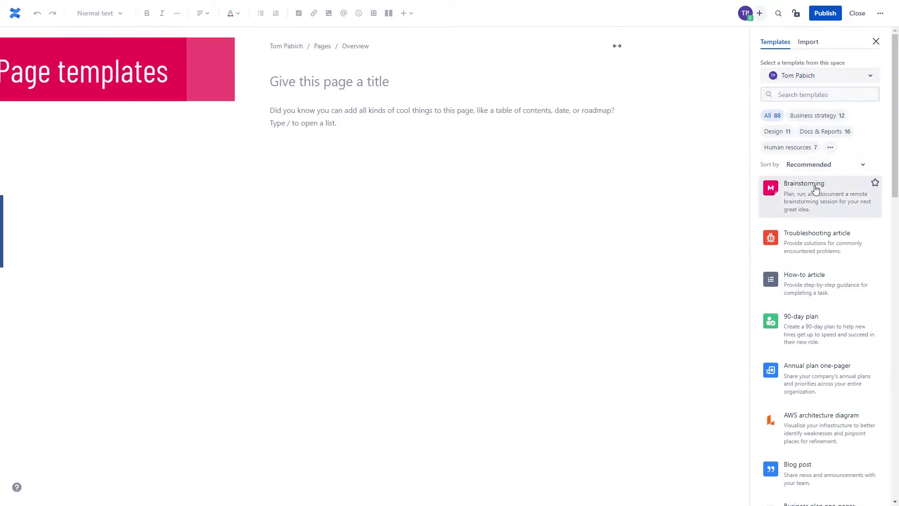
# Step: Preview several templates in the side panel, then apply Brainstorming to the new page
pyautogui.moveTo(816, 196)
pyautogui.moveTo(818, 248)
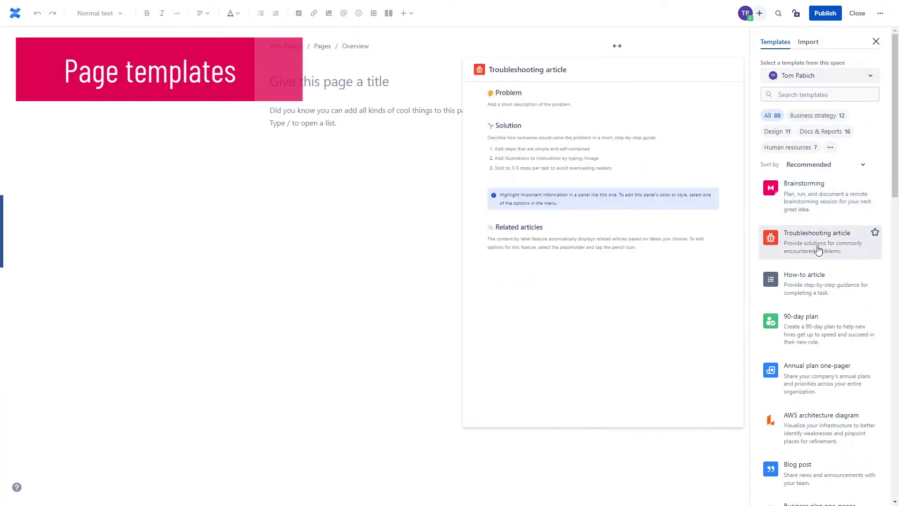
pyautogui.moveTo(817, 322)
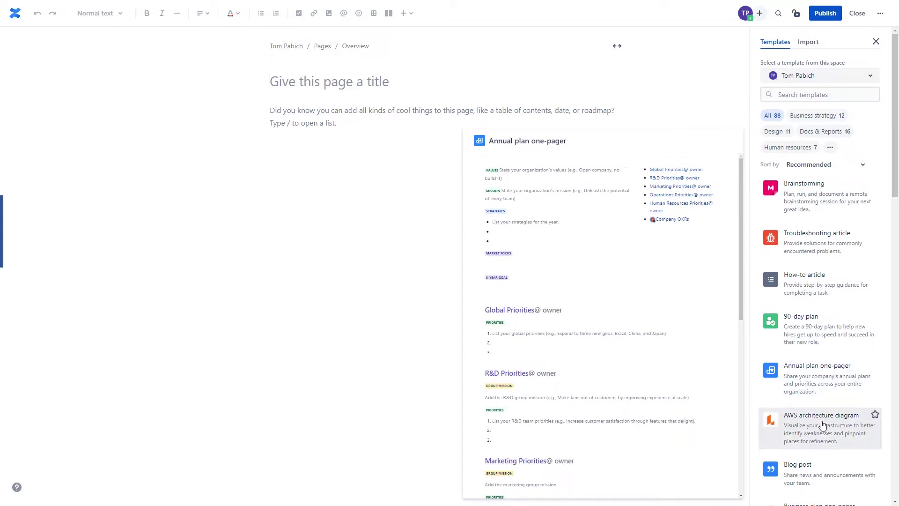
pyautogui.moveTo(822, 427)
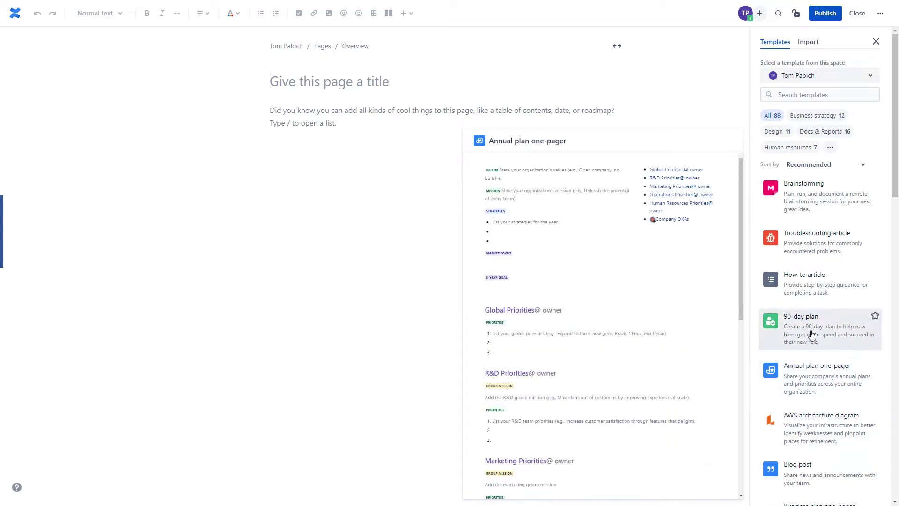
pyautogui.moveTo(814, 289)
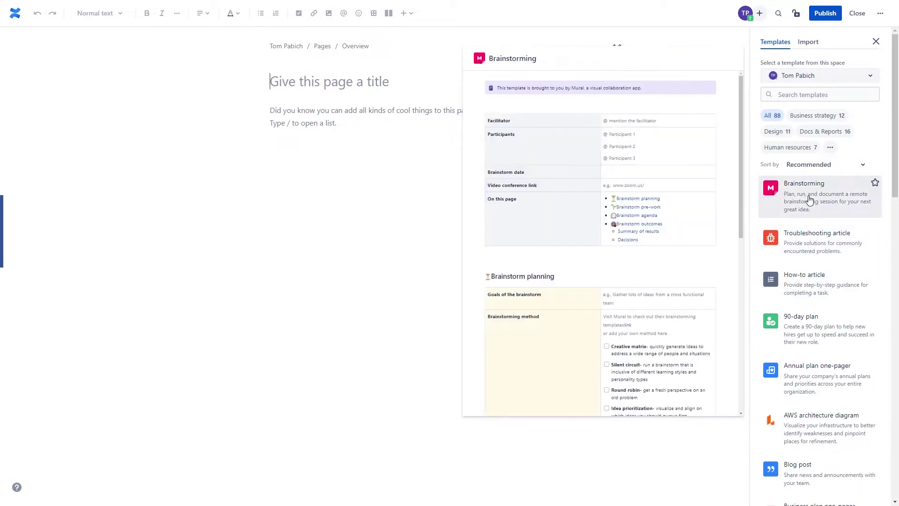
pyautogui.click(807, 194)
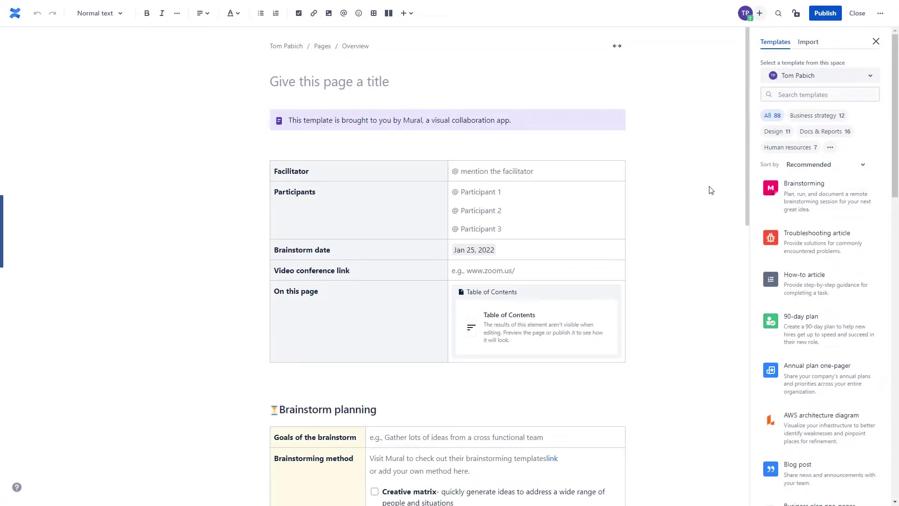
# Step: Scroll through the Brainstorming content, then view the Word, Google Doc and OneDrive import options
pyautogui.scroll(-7, 682, 247)
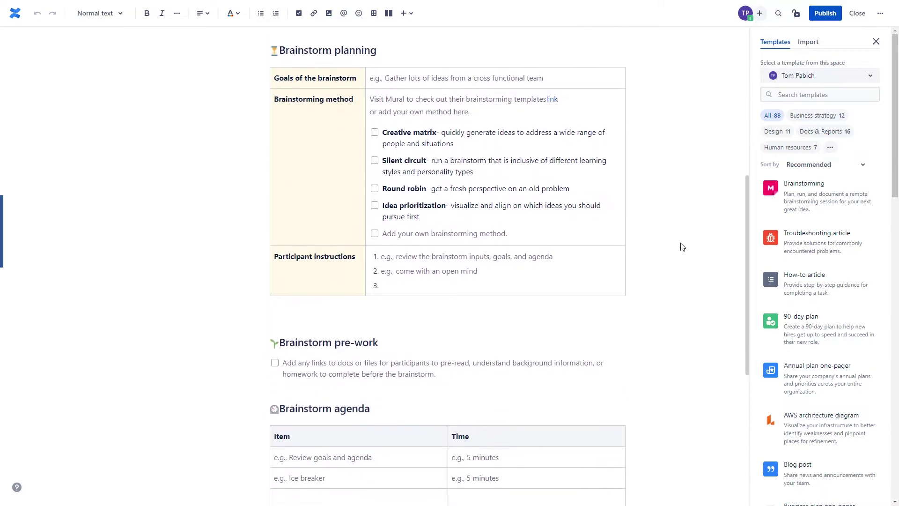
pyautogui.scroll(8, 682, 247)
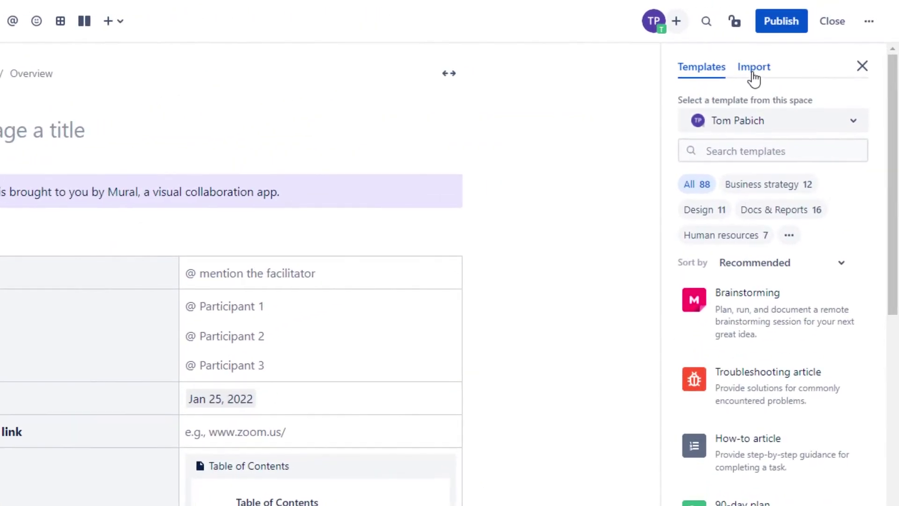
pyautogui.click(763, 64)
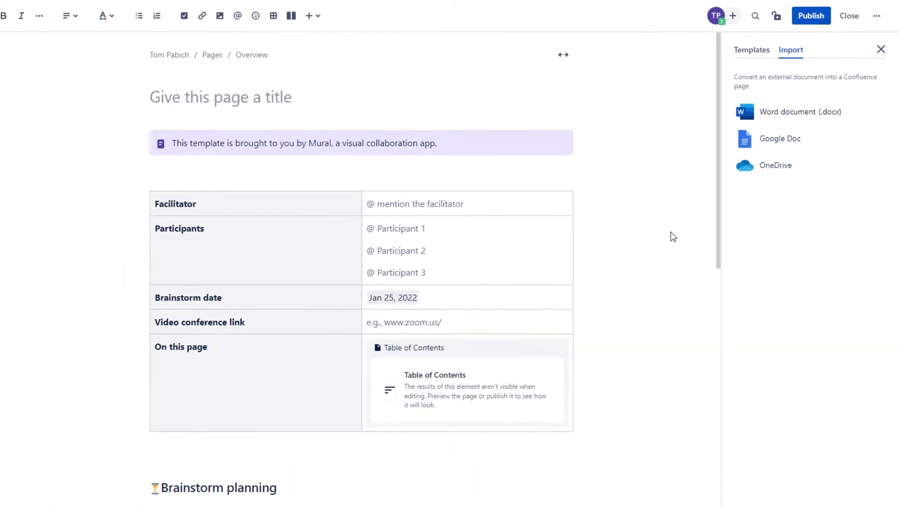
pyautogui.scroll(-2, 640, 249)
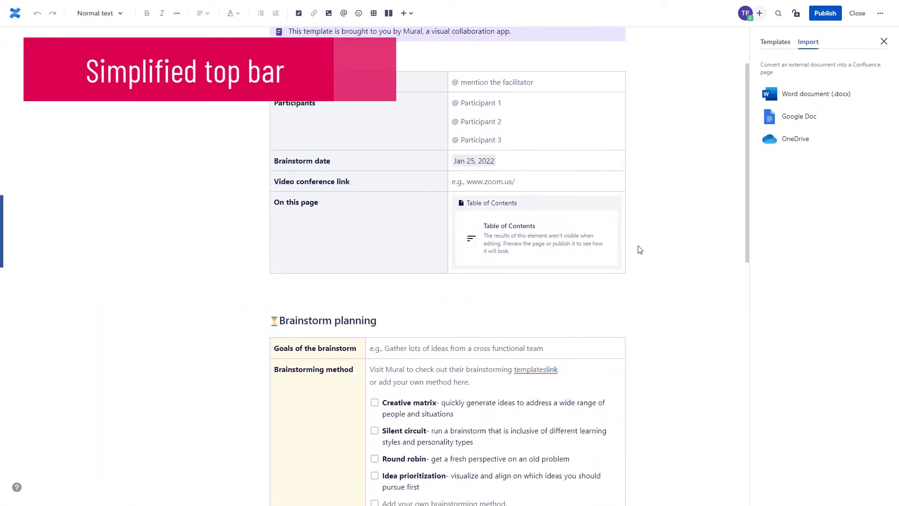
pyautogui.scroll(1, 640, 250)
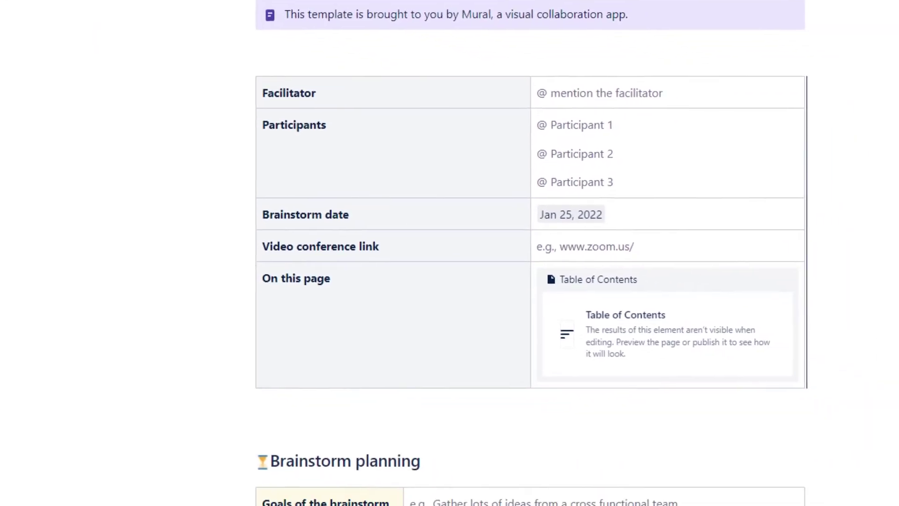
pyautogui.click(511, 335)
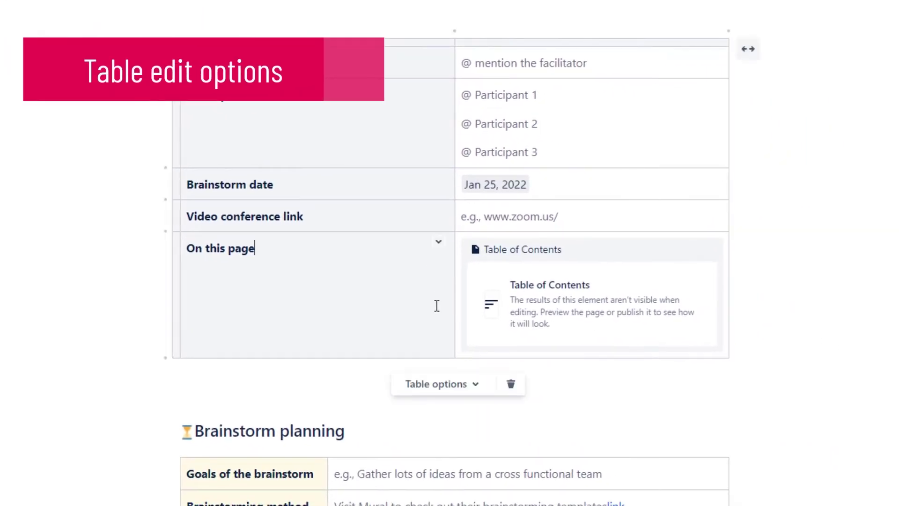
pyautogui.click(477, 390)
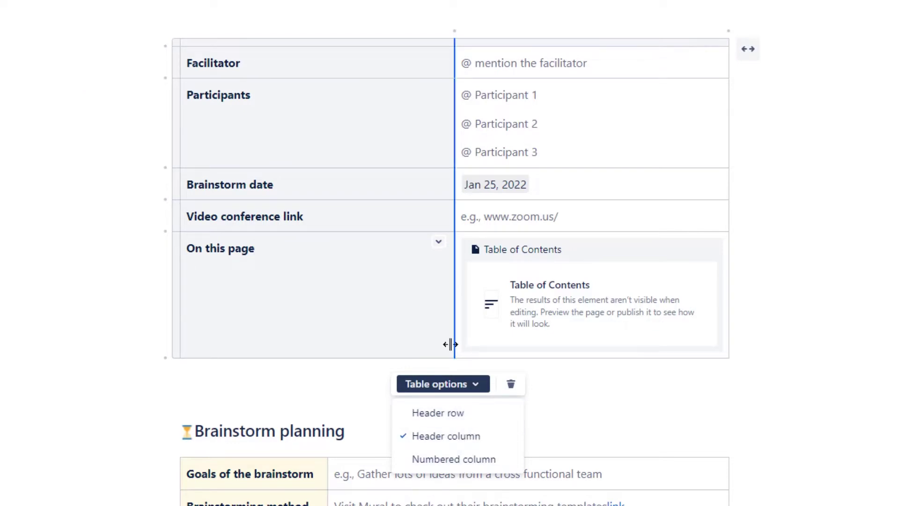
pyautogui.click(438, 243)
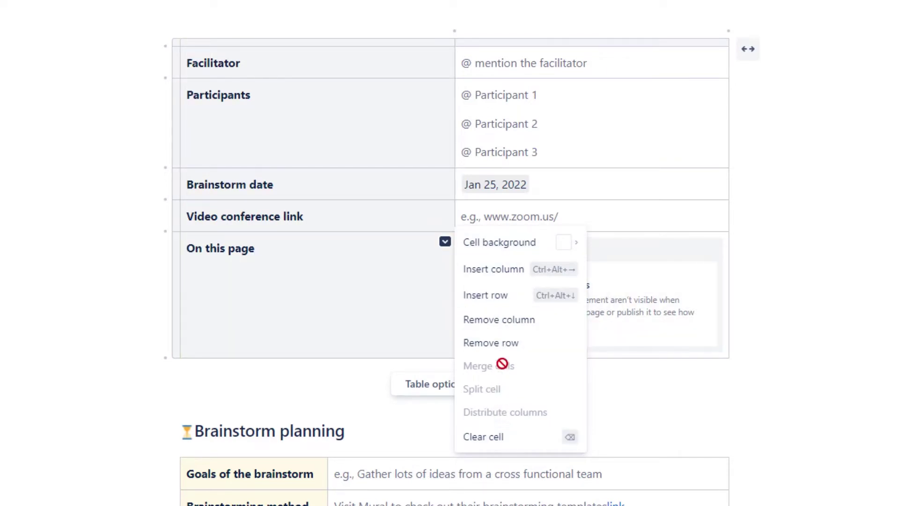
pyautogui.moveTo(513, 243)
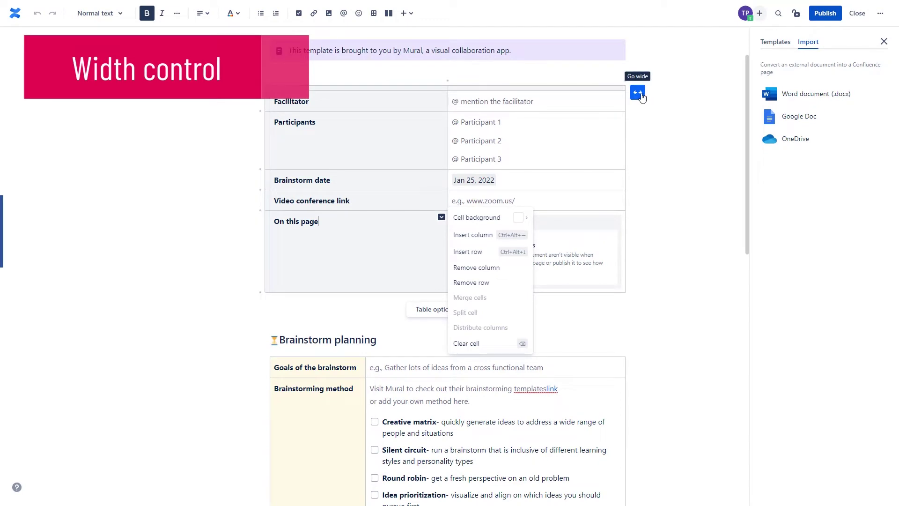
pyautogui.click(640, 95)
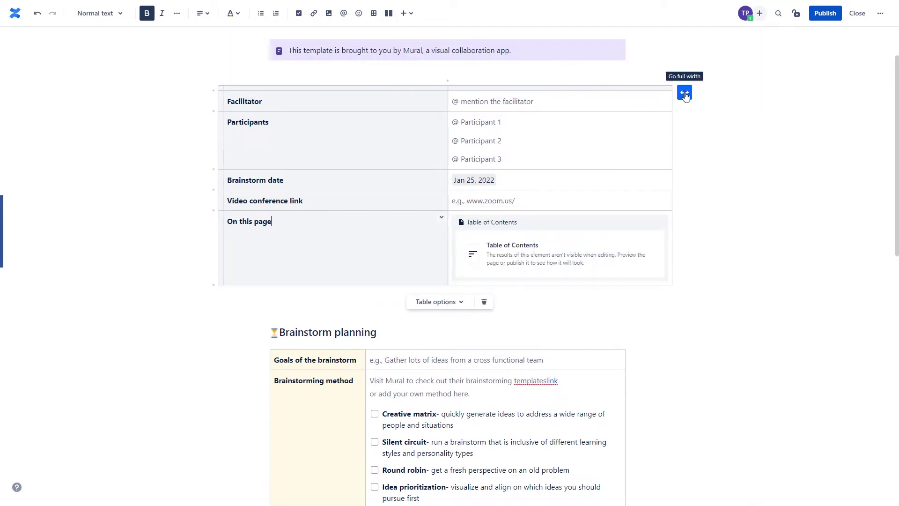
pyautogui.click(685, 94)
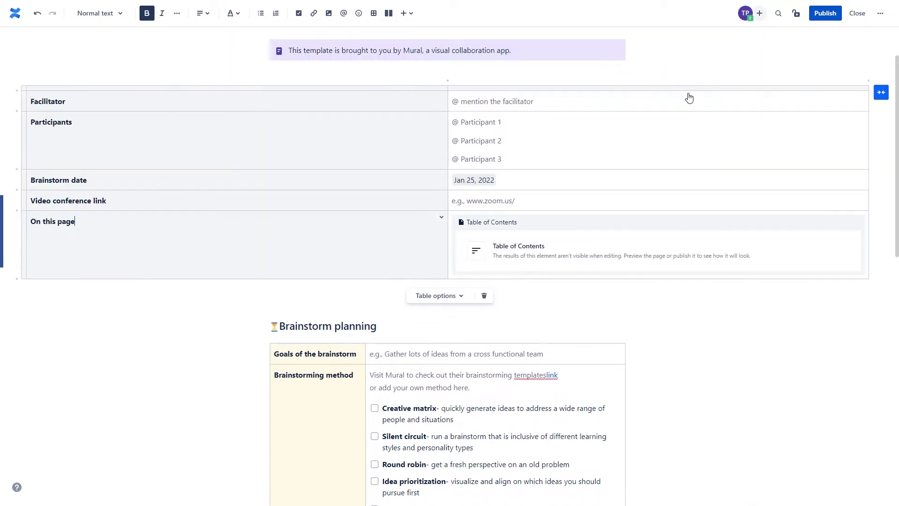
pyautogui.click(881, 92)
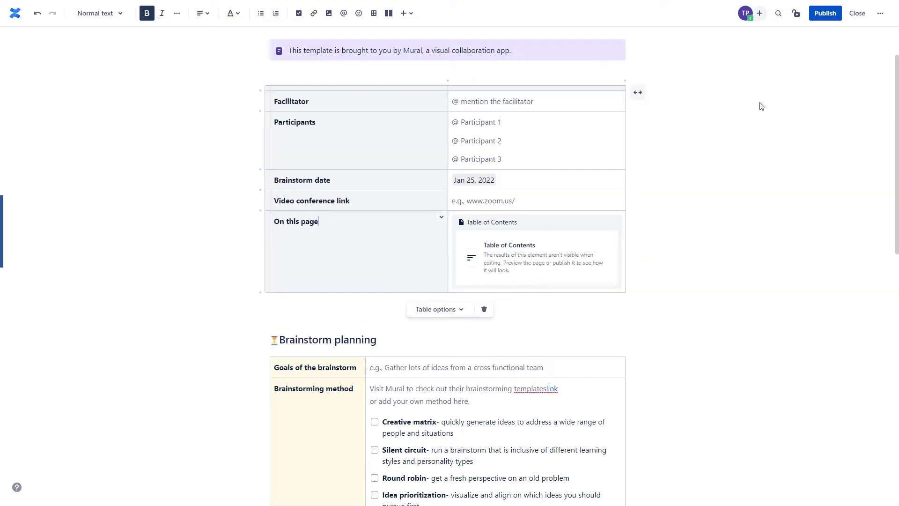
pyautogui.scroll(2, 661, 129)
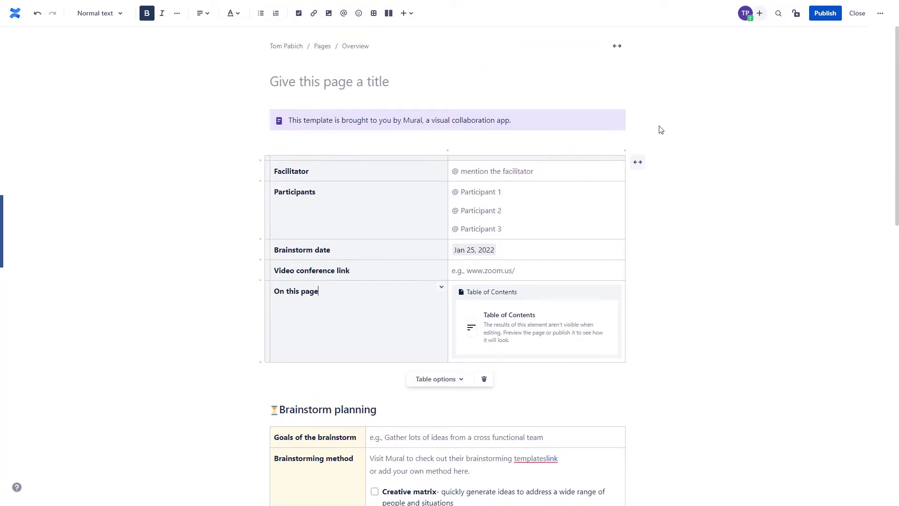
pyautogui.click(617, 47)
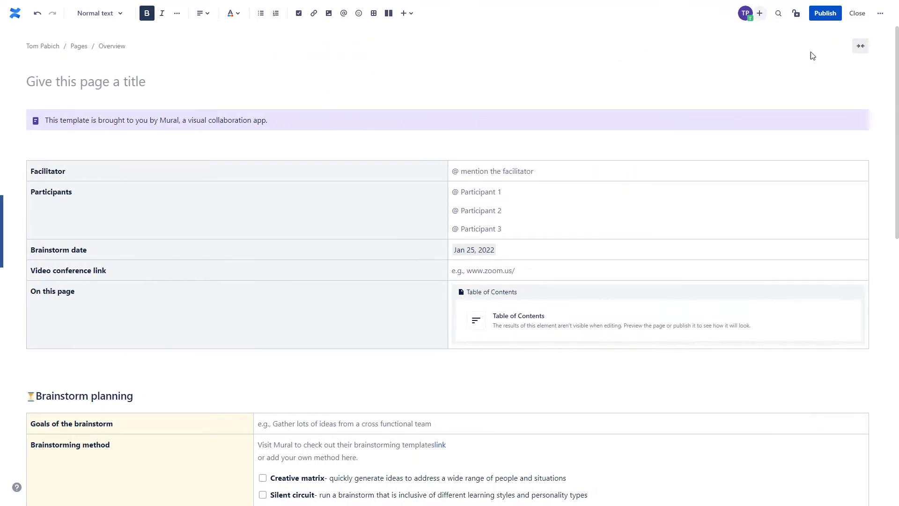
pyautogui.click(861, 51)
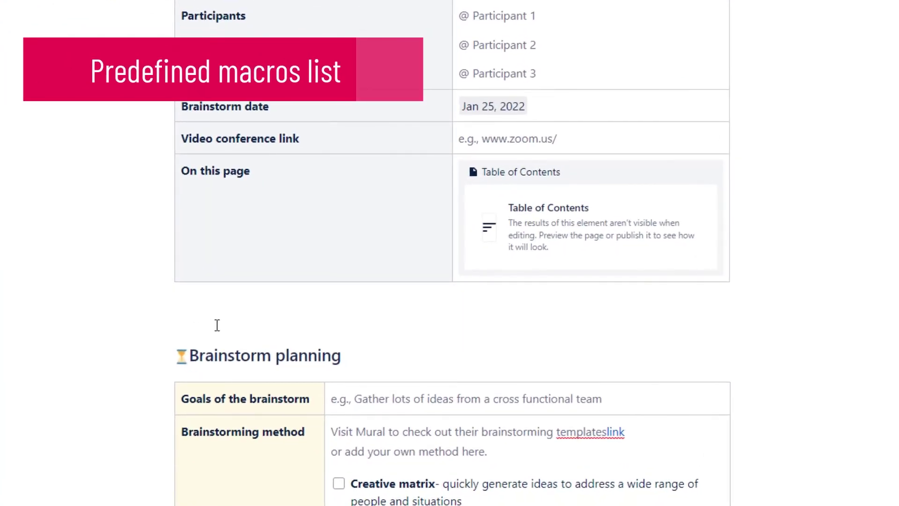
# Step: Place the team skills schedule image below the facilitator table and widen it
pyautogui.write('/roa')
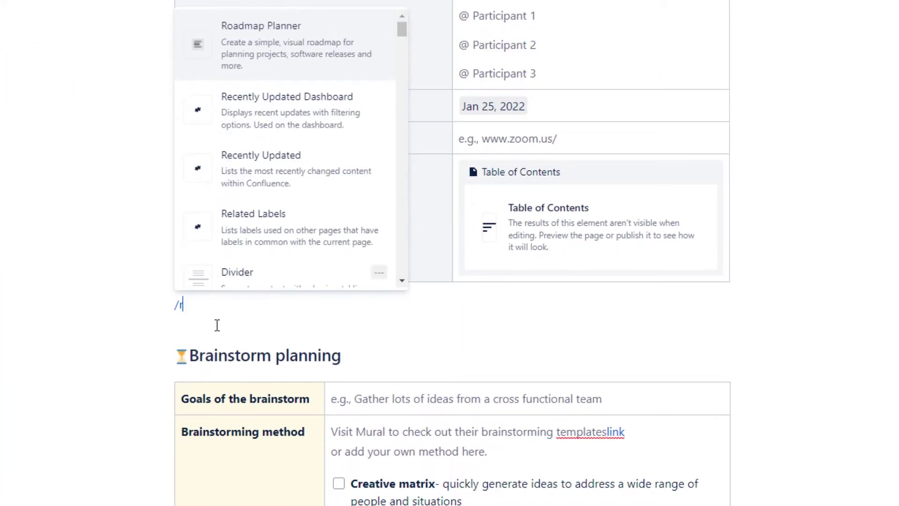
pyautogui.write('dma')
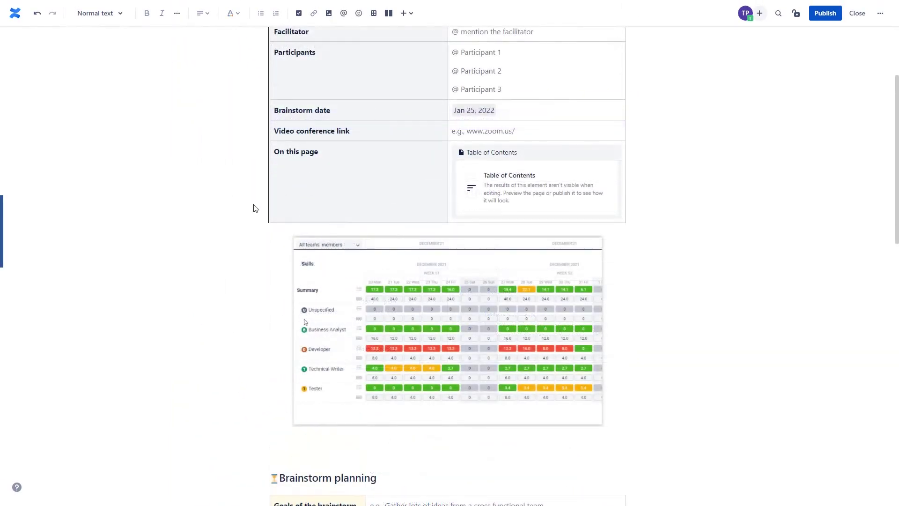
pyautogui.click(423, 332)
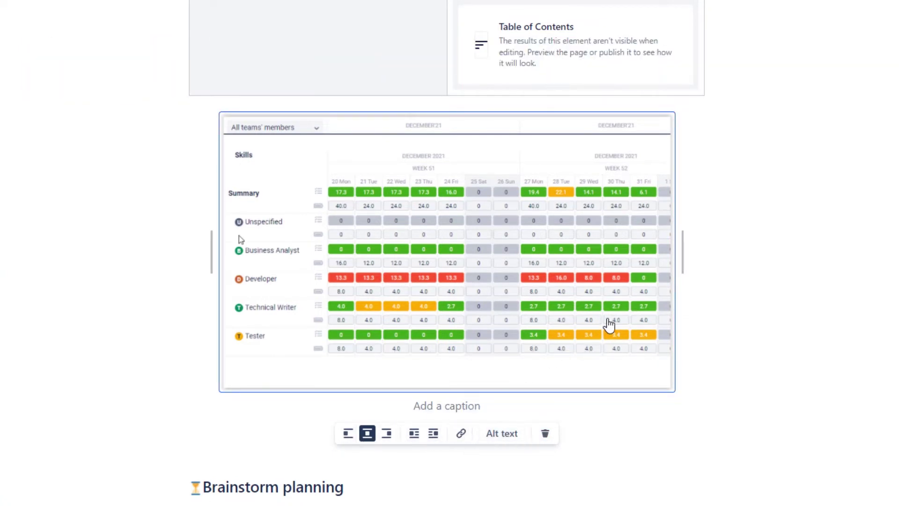
pyautogui.moveTo(681, 251); pyautogui.dragTo(771, 258)
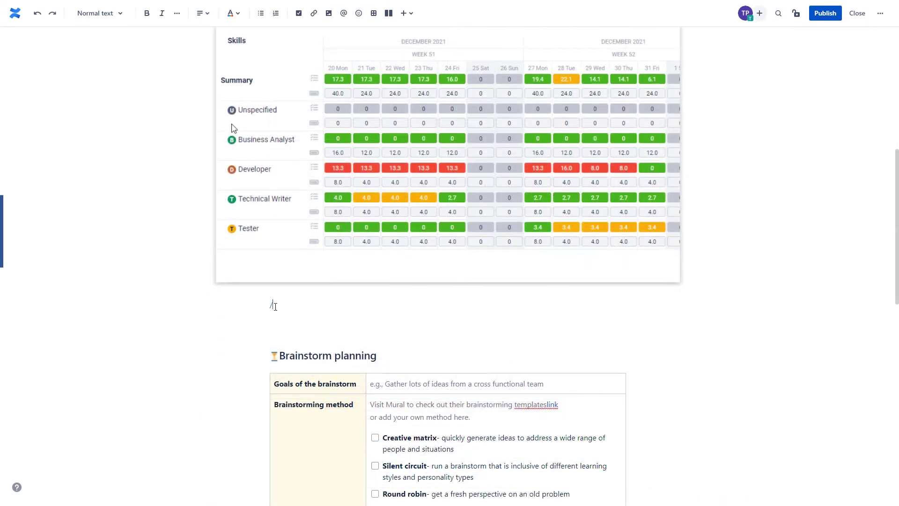
# Step: Embed a Jira roadmap for Sample Kanban Project's SKP board below the image
pyautogui.write('/roadmap')
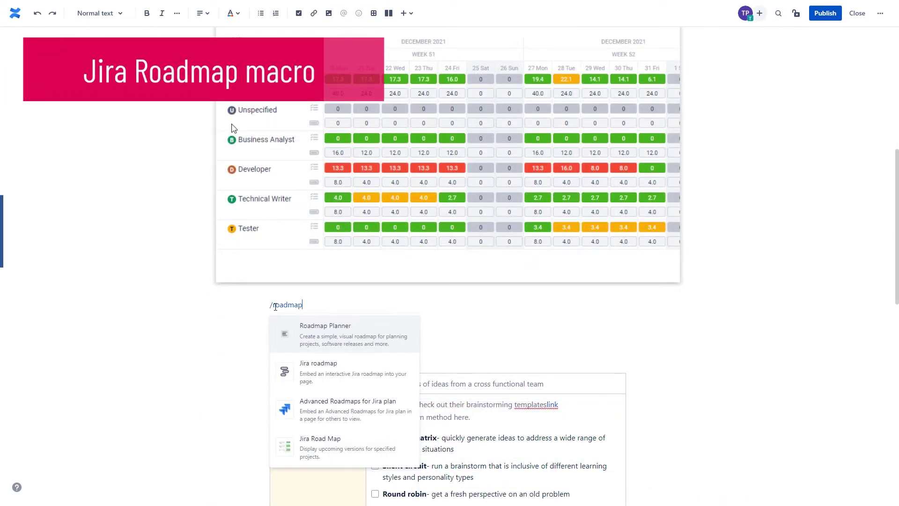
pyautogui.click(333, 370)
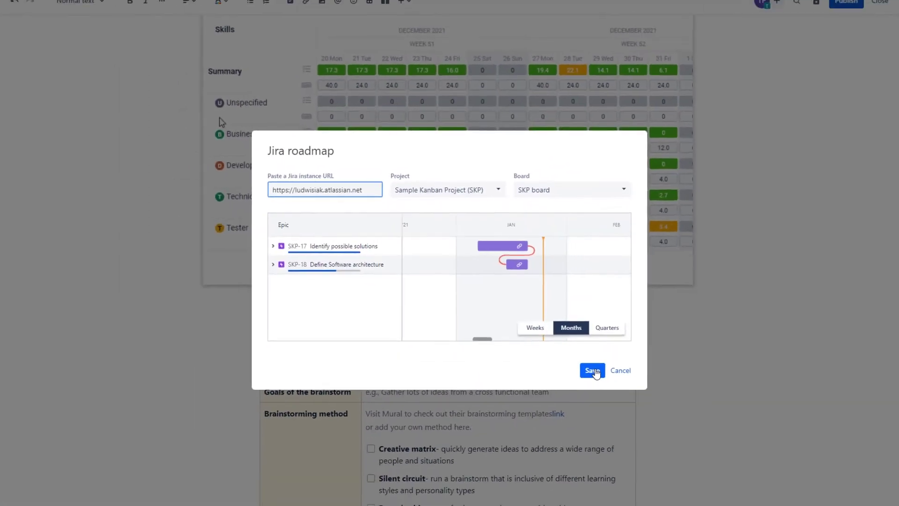
pyautogui.click(593, 370)
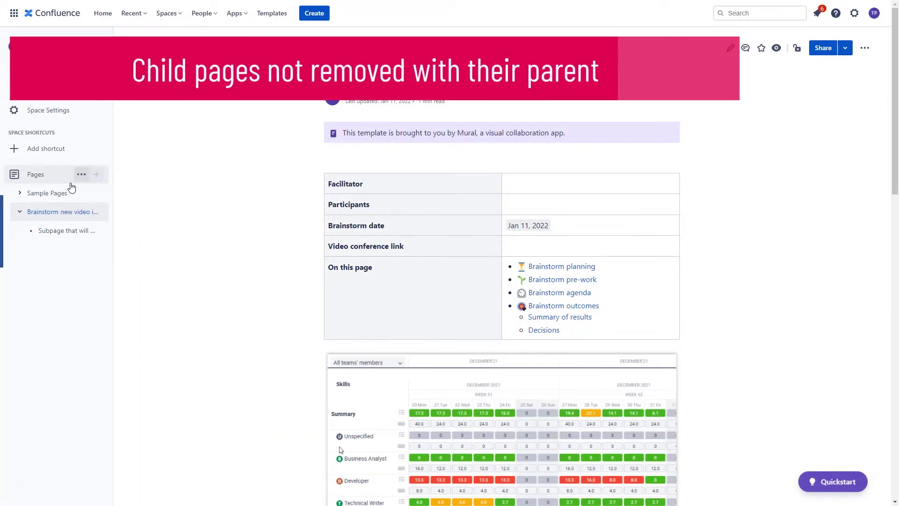
# Step: Expand Sample Pages, choose Delete for 'Brainstorm new video ideas', and highlight the child-page warning
pyautogui.click(20, 194)
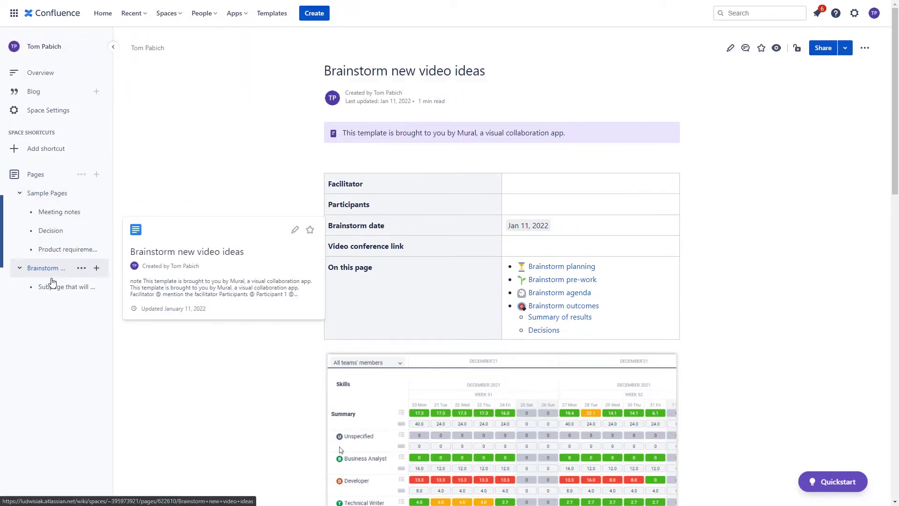
pyautogui.moveTo(69, 293)
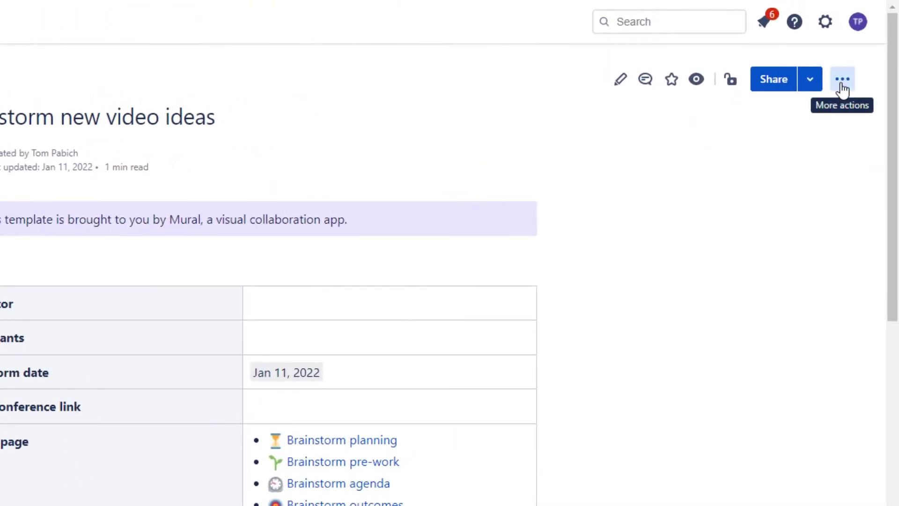
pyautogui.click(842, 81)
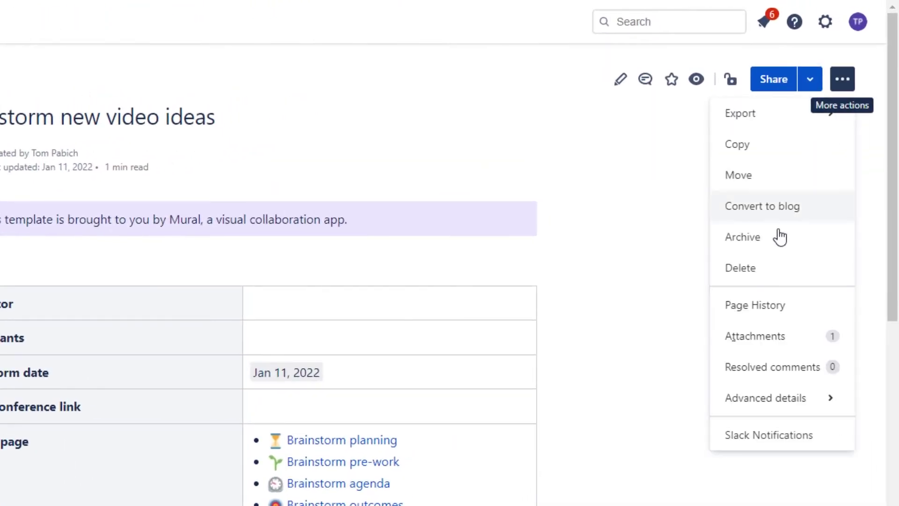
pyautogui.click(751, 269)
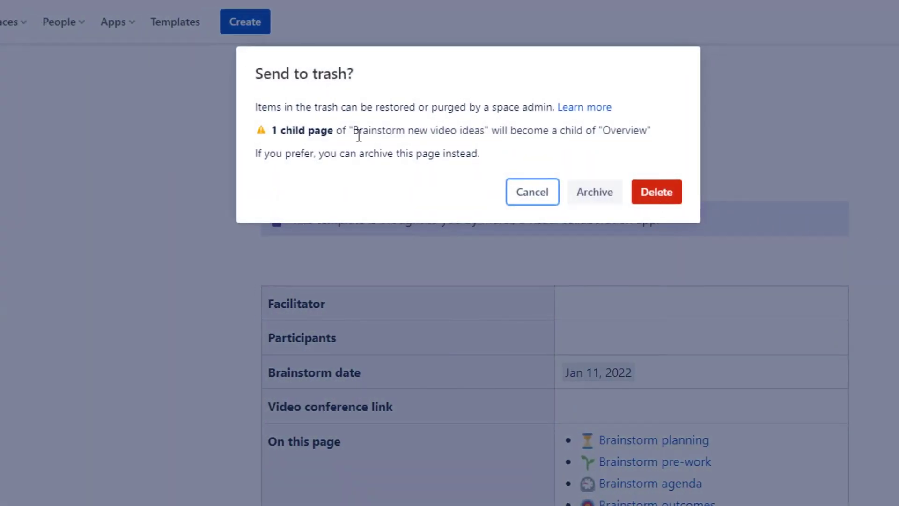
pyautogui.moveTo(274, 130); pyautogui.dragTo(652, 132)
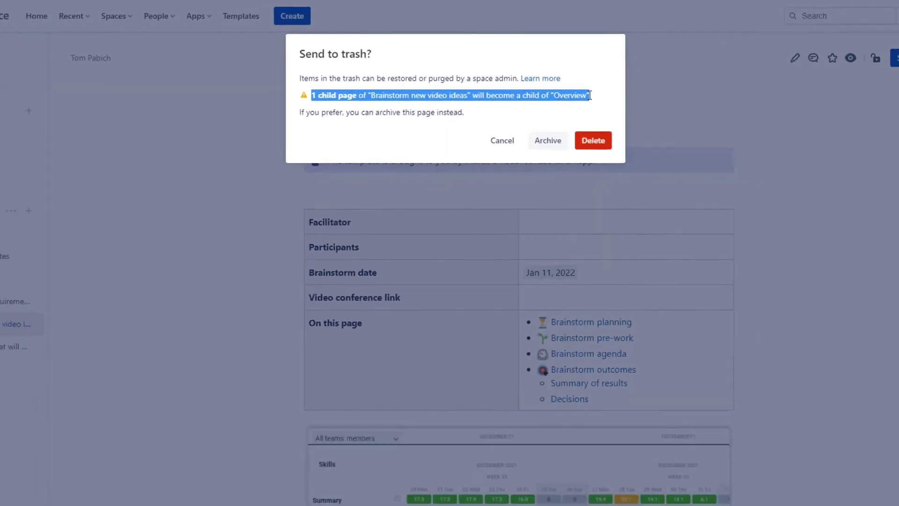